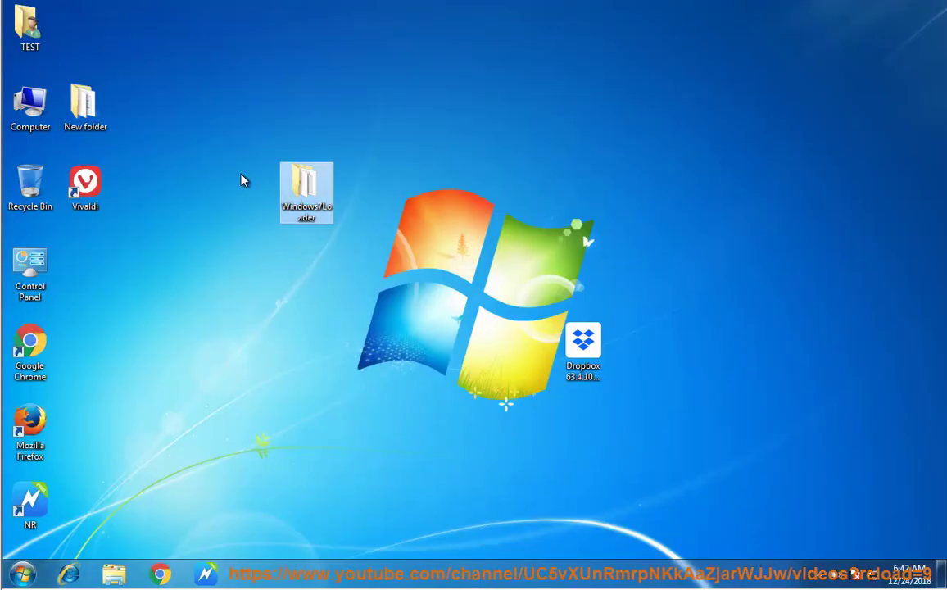
# - Open Local Disk (C:) from Computer and show its folders as large icons
pyautogui.doubleClick(31, 107)
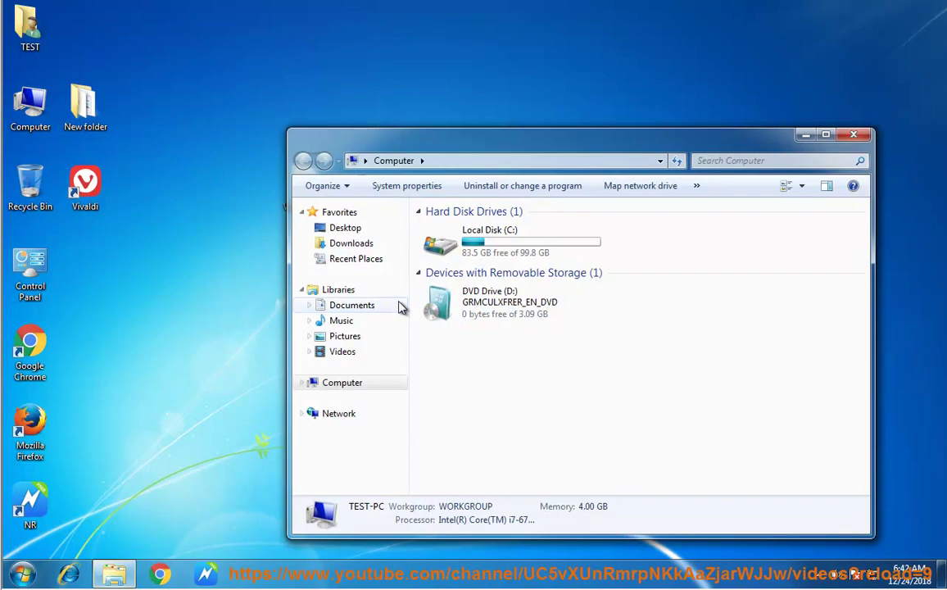
pyautogui.doubleClick(488, 237)
pyautogui.click(467, 244)
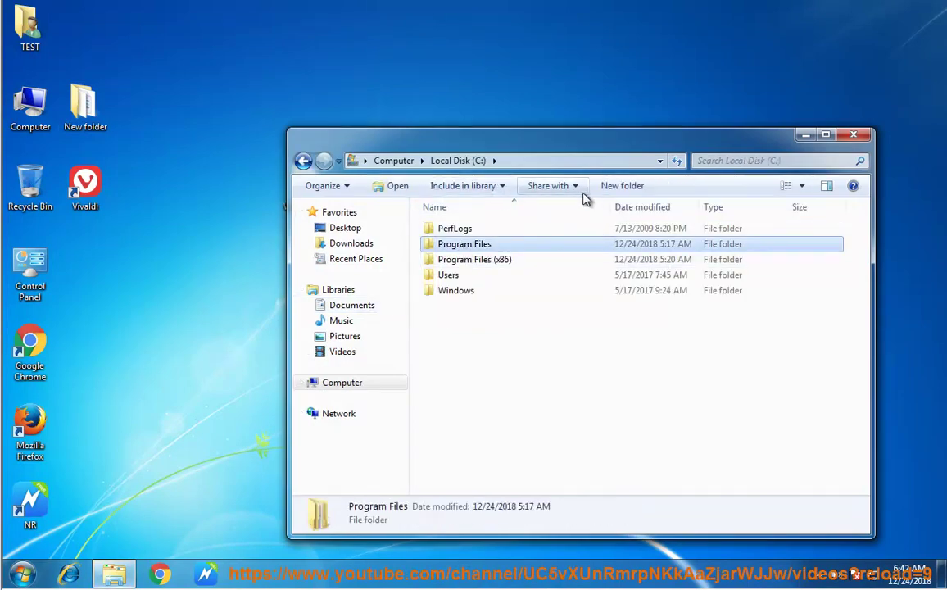
pyautogui.click(801, 185)
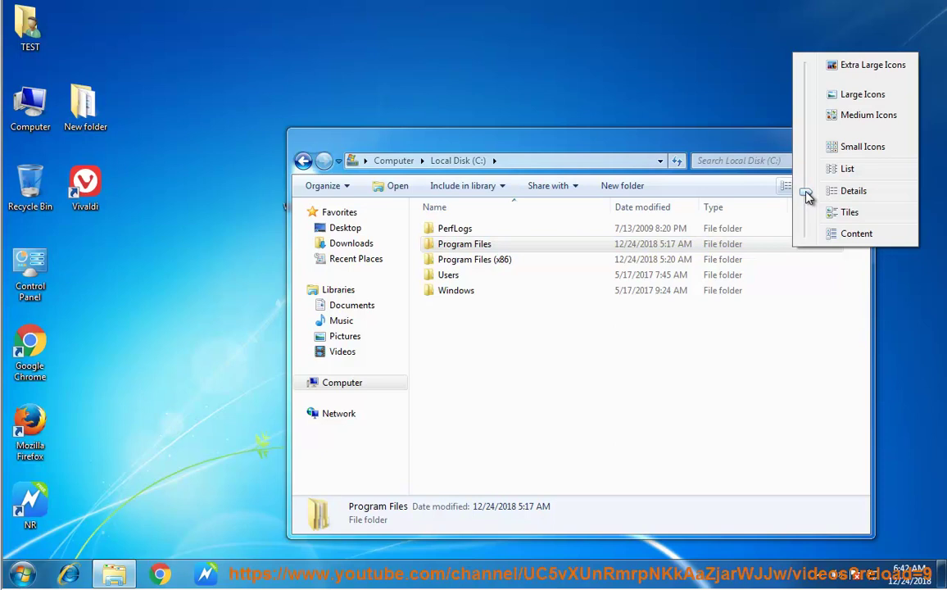
pyautogui.click(862, 95)
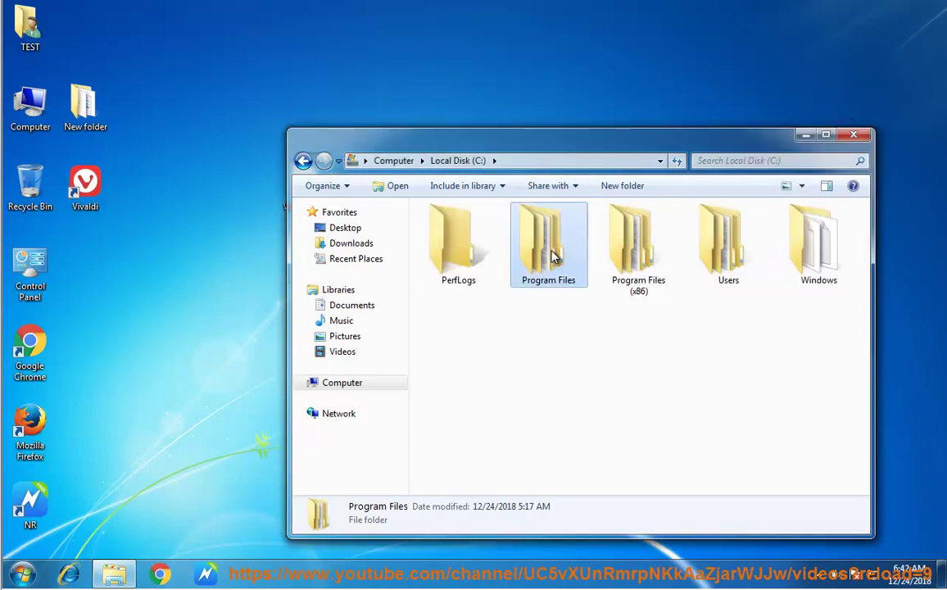
# - Open the Dropbox folder inside Program Files to check it for leftover files
pyautogui.doubleClick(551, 257)
pyautogui.click(471, 263)
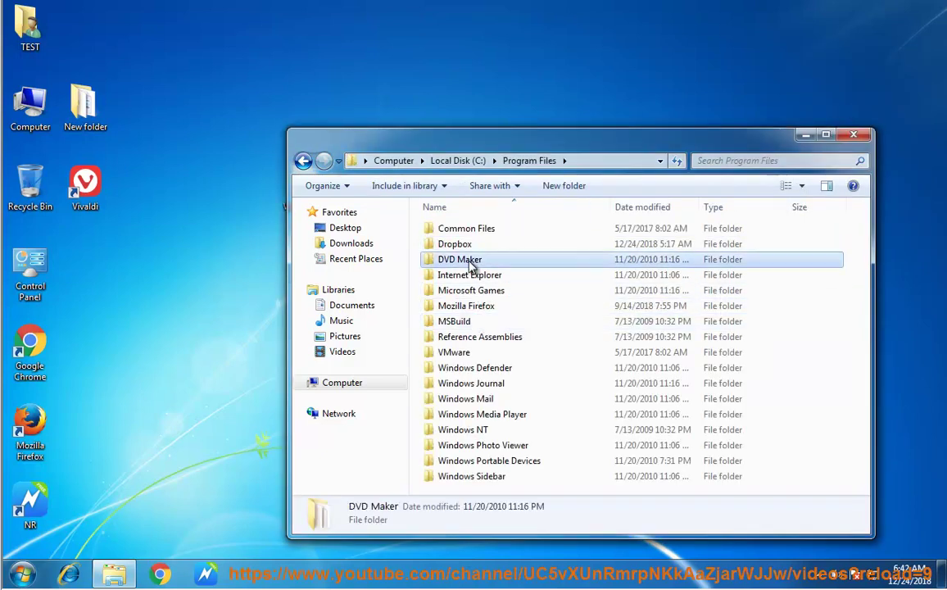
pyautogui.click(461, 245)
pyautogui.doubleClick(471, 246)
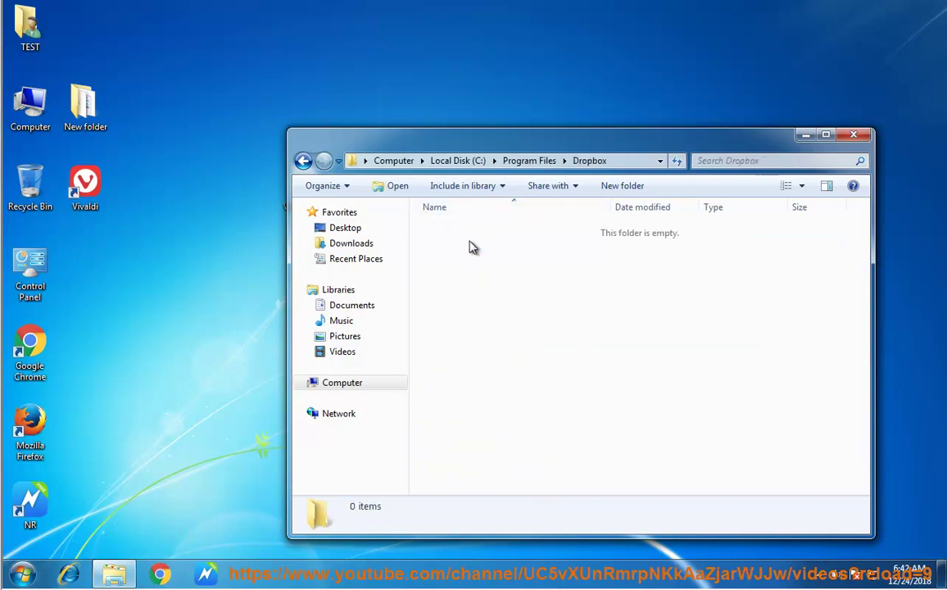
# - Return to Local Disk (C:), open Program Files (x86) and select its Dropbox folder
pyautogui.click(529, 161)
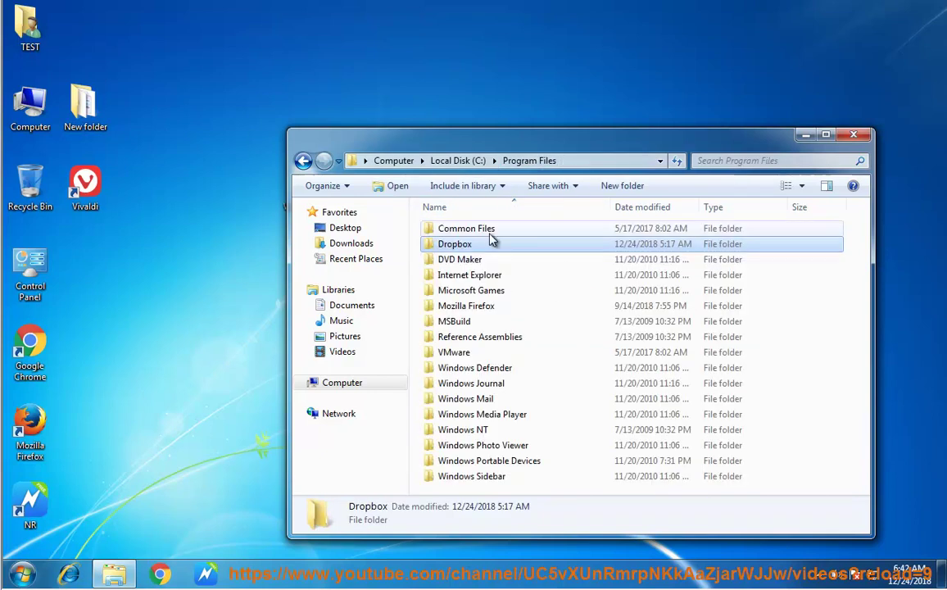
pyautogui.click(464, 161)
pyautogui.doubleClick(661, 258)
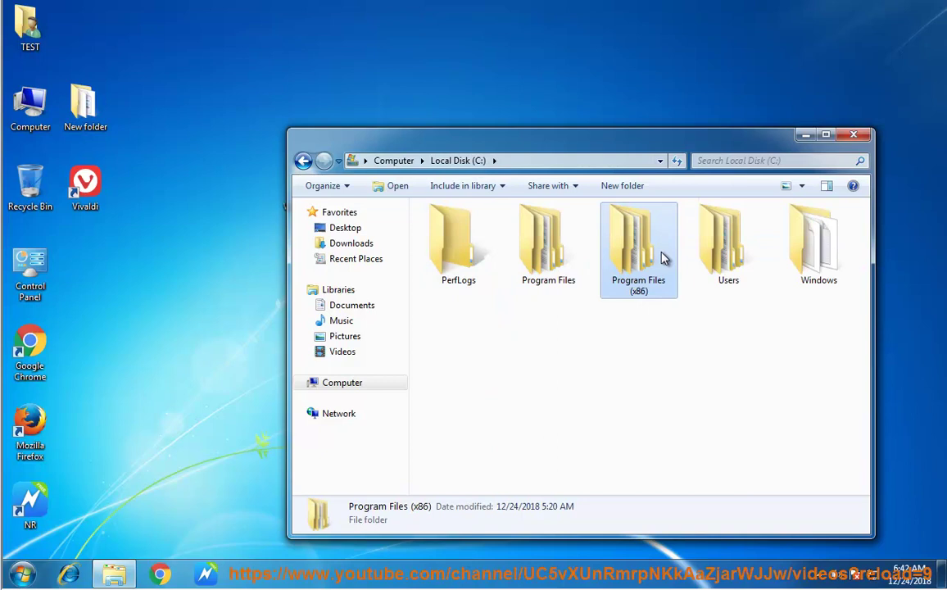
pyautogui.click(466, 244)
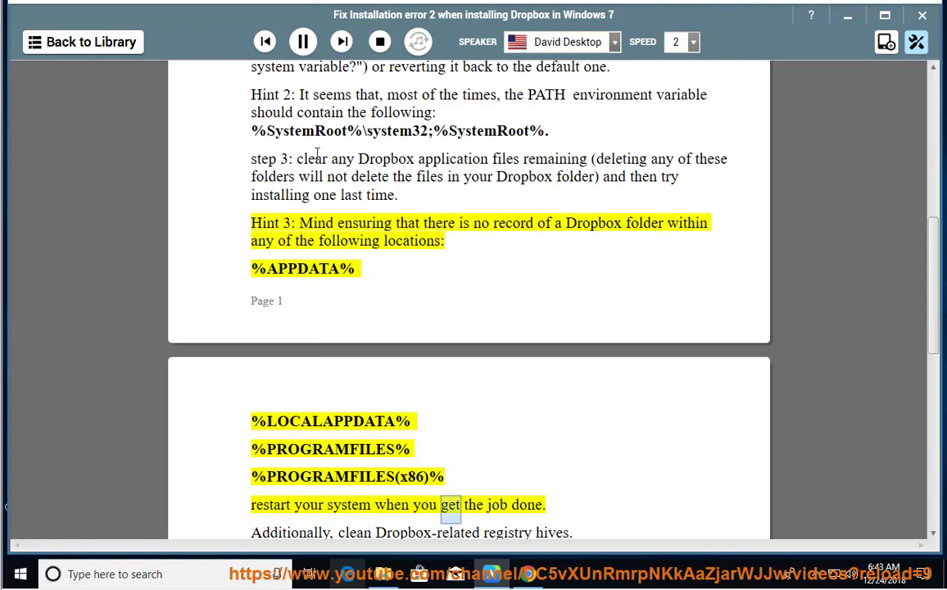
# - Copy the %APPDATA% path from the guide and go to it in the file explorer to check for a Dropbox folder
pyautogui.click(349, 272)
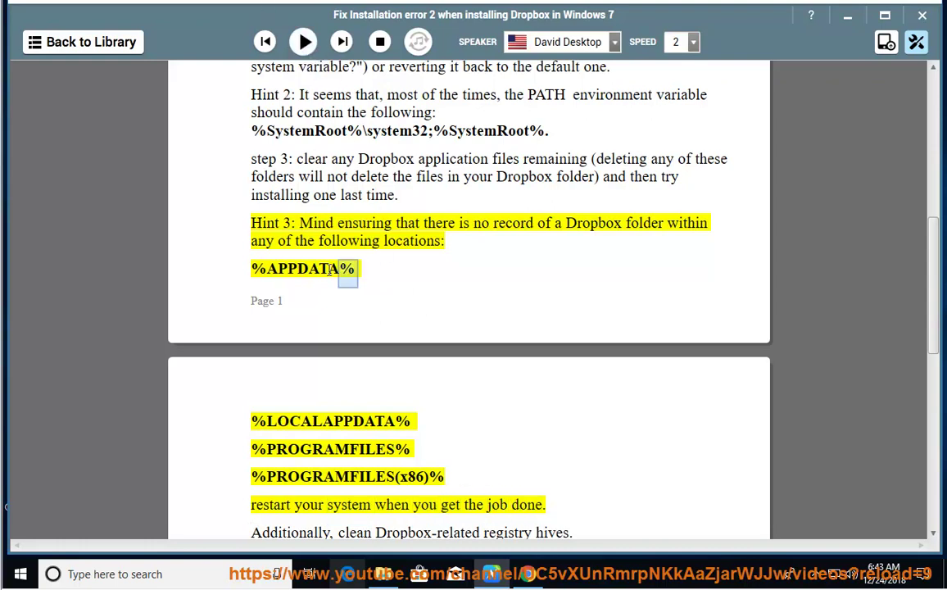
pyautogui.rightClick(296, 269)
pyautogui.click(280, 298)
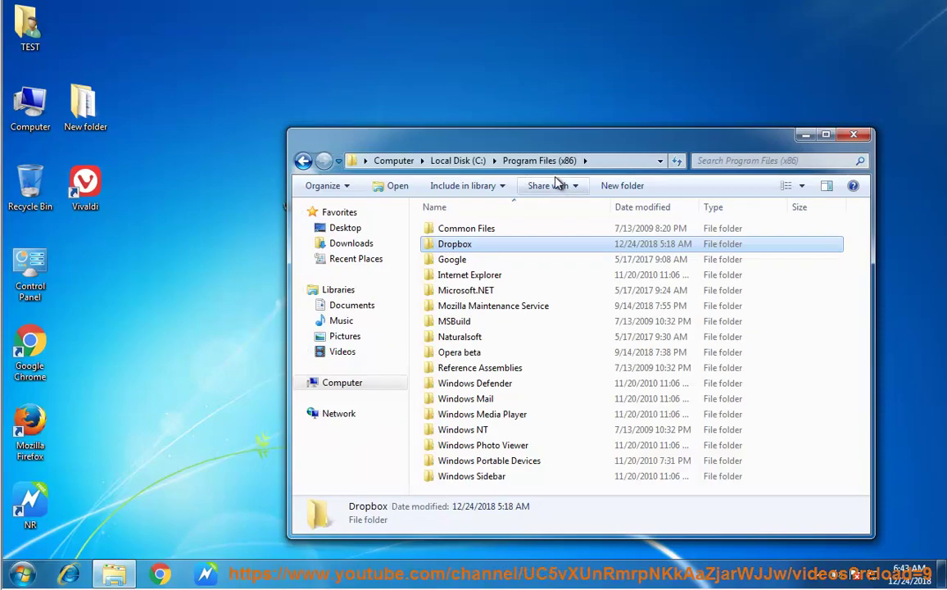
pyautogui.click(565, 160)
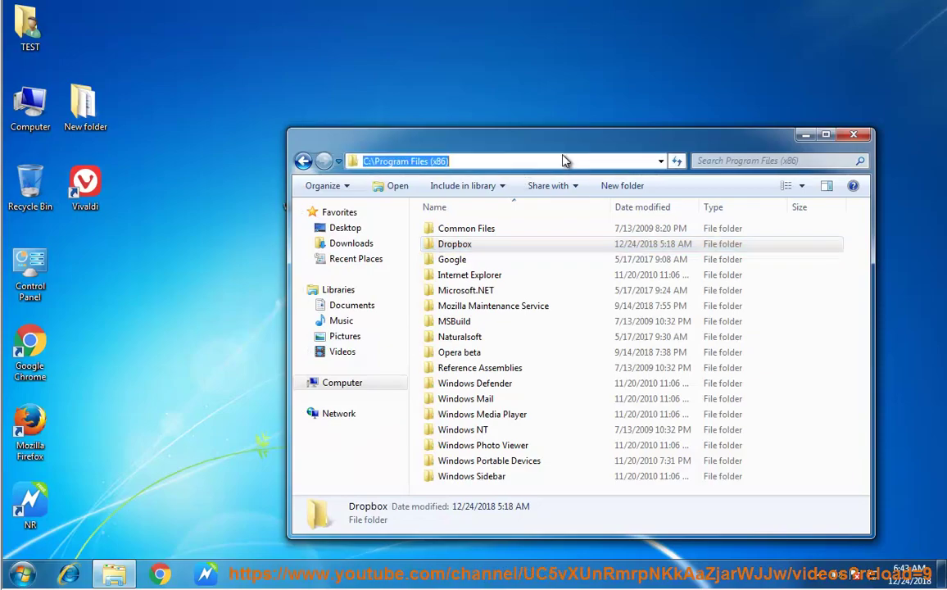
pyautogui.rightClick(572, 160)
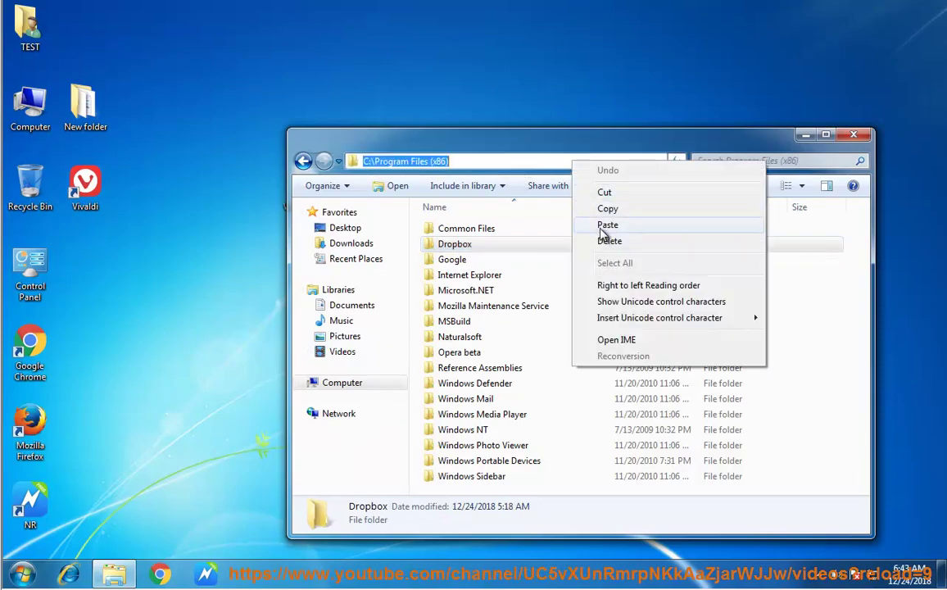
pyautogui.click(600, 223)
pyautogui.press('Return')
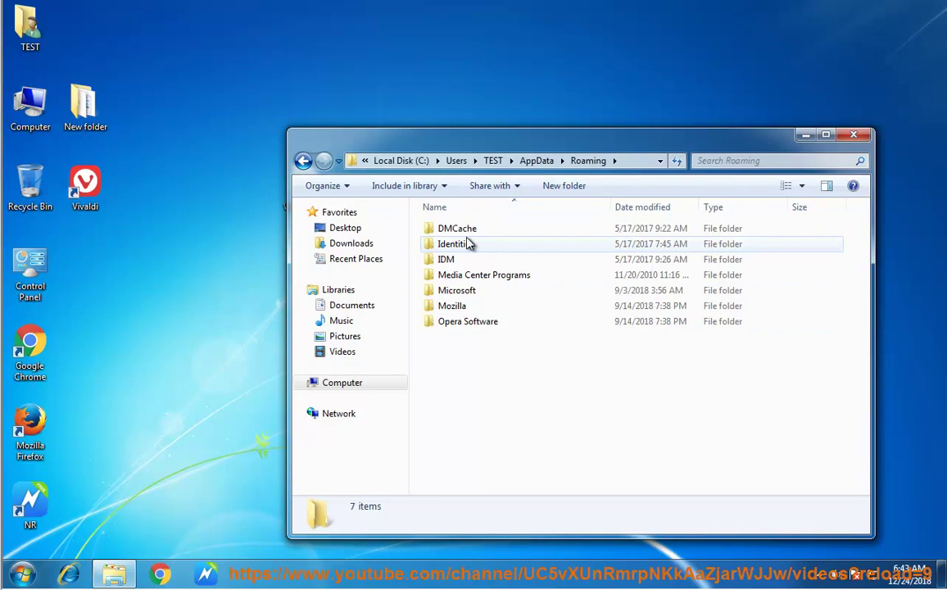
pyautogui.click(459, 245)
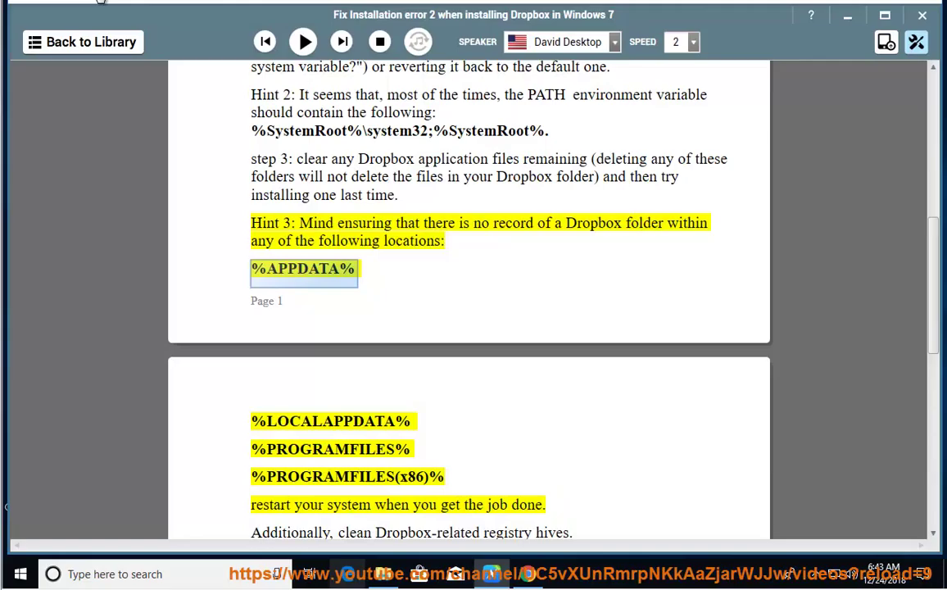
# - Copy the %LOCALAPPDATA% path from the guide and go to it in the file explorer to check for a Dropbox folder
pyautogui.moveTo(414, 421); pyautogui.dragTo(258, 417)
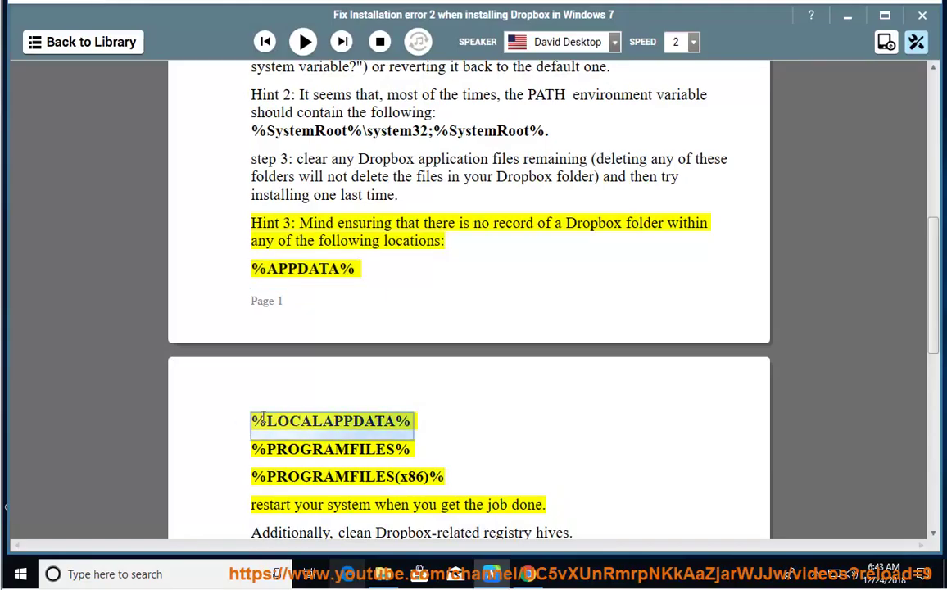
pyautogui.rightClick(262, 417)
pyautogui.click(319, 352)
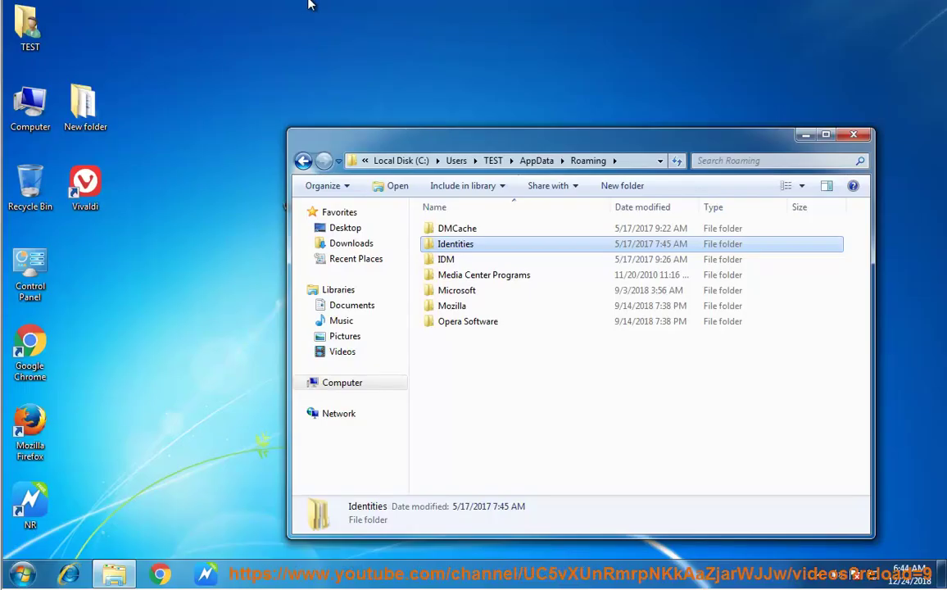
pyautogui.click(614, 161)
pyautogui.click(627, 161)
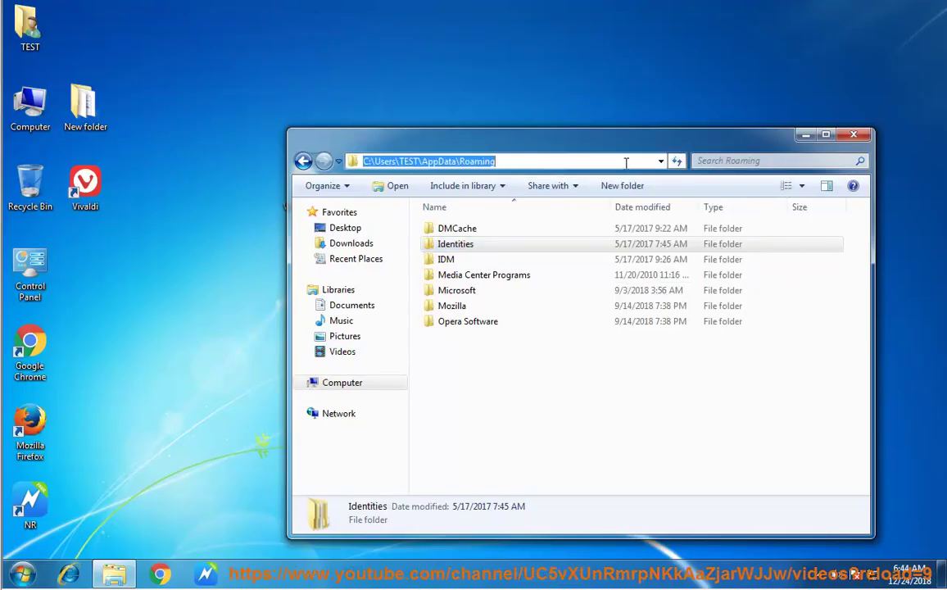
pyautogui.rightClick(628, 160)
pyautogui.click(655, 240)
pyautogui.press('Return')
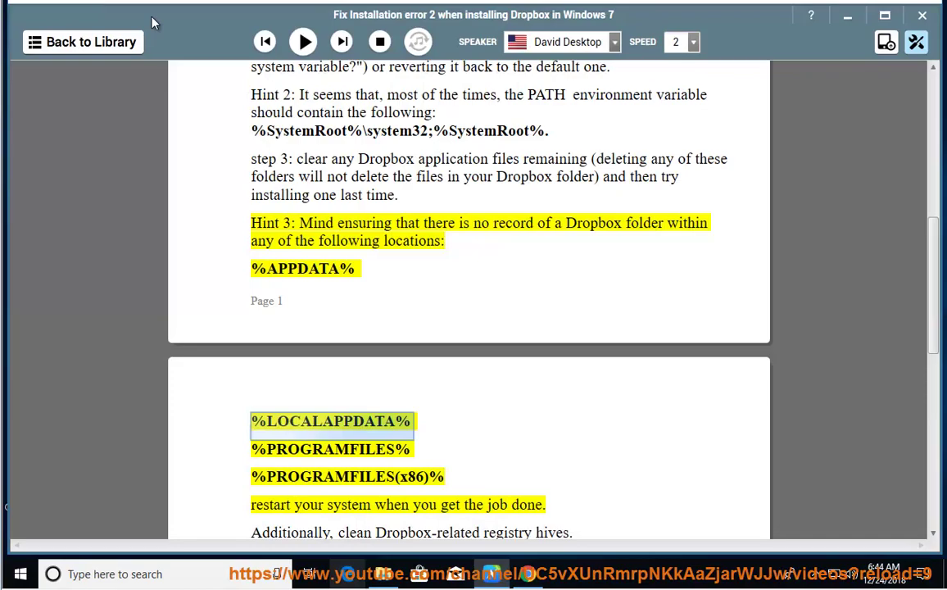
# - Resume the guide's narration, pause it at Solution 2, and highlight the line about cleaning Dropbox-related registry hives
pyautogui.click(302, 42)
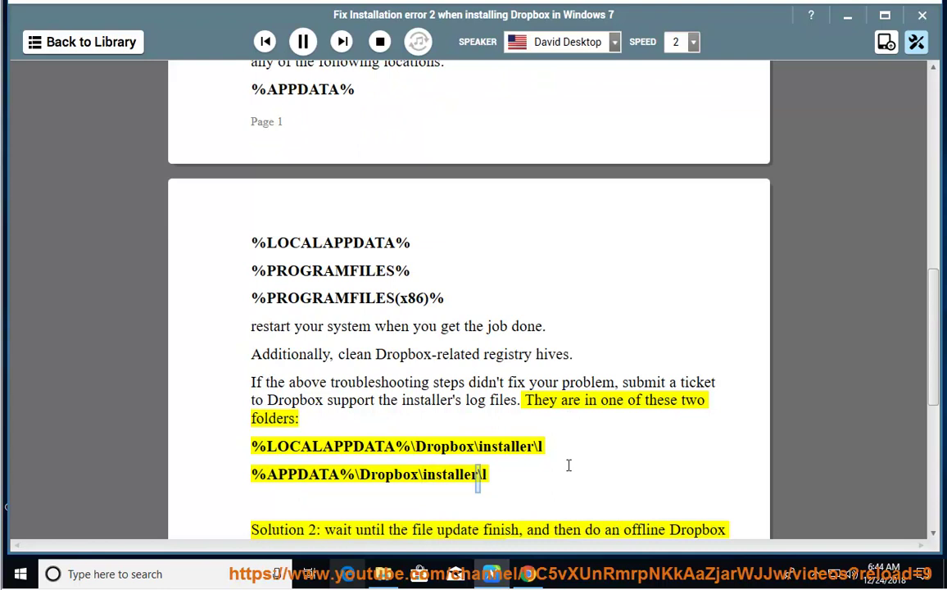
pyautogui.press('space')
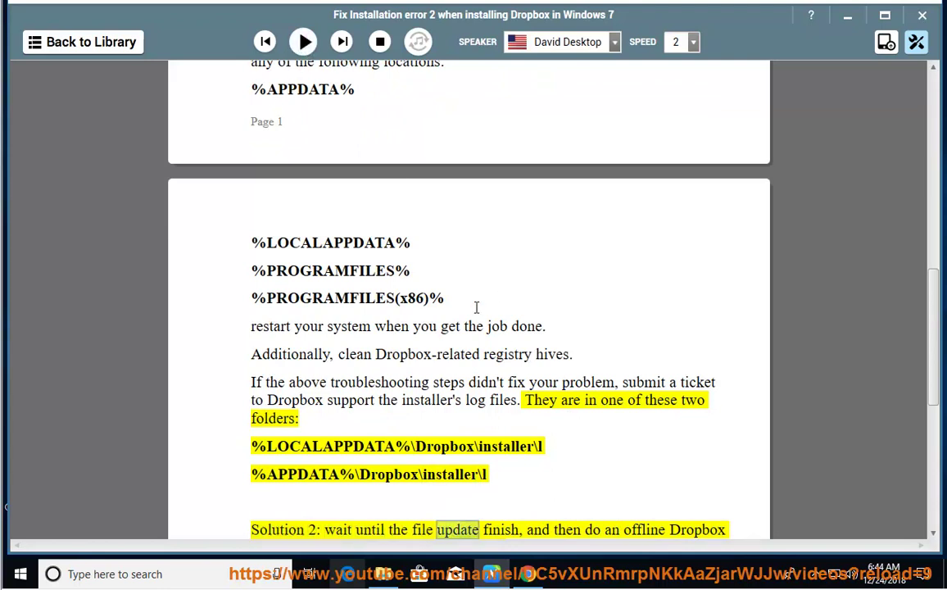
pyautogui.moveTo(578, 354); pyautogui.dragTo(332, 355)
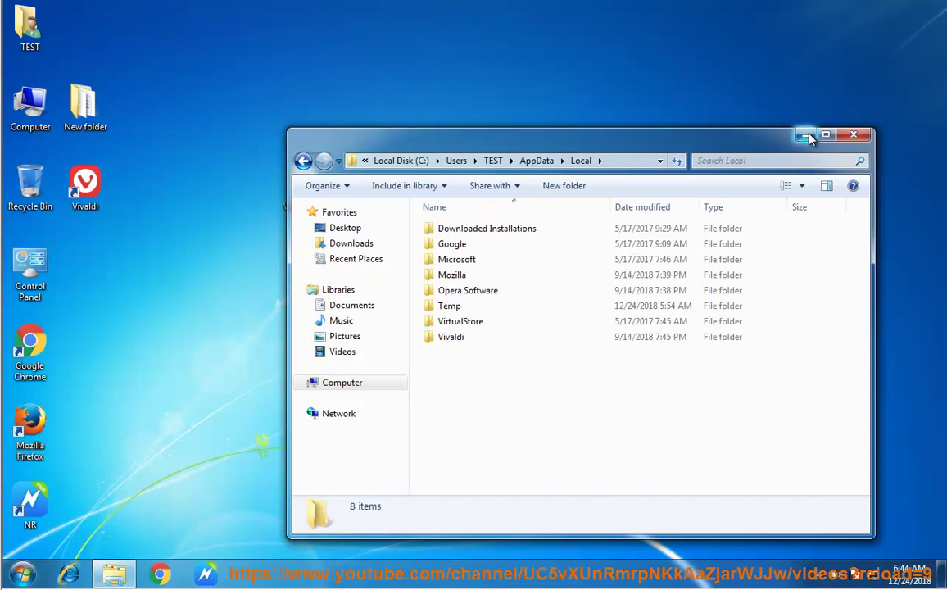
# - Minimize the folder window, run REGEDIT and allow Registry Editor to make changes to the computer
pyautogui.click(803, 137)
pyautogui.press('super+r')
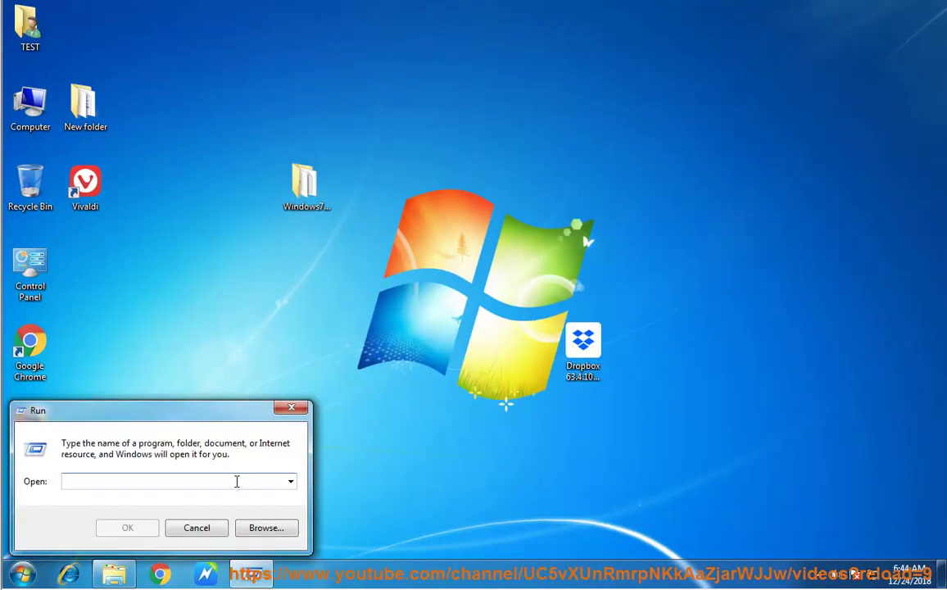
pyautogui.write('REGEDIT')
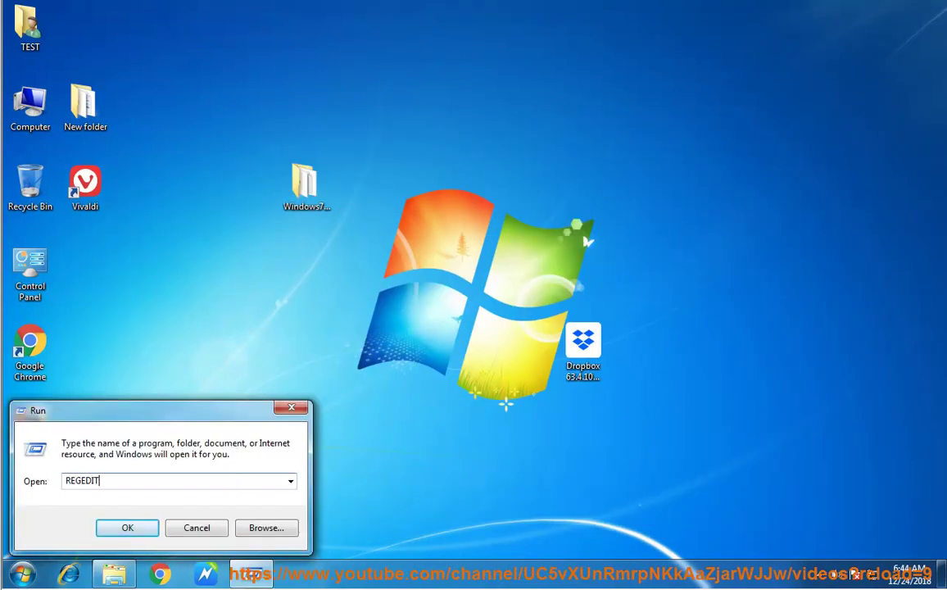
pyautogui.click(128, 526)
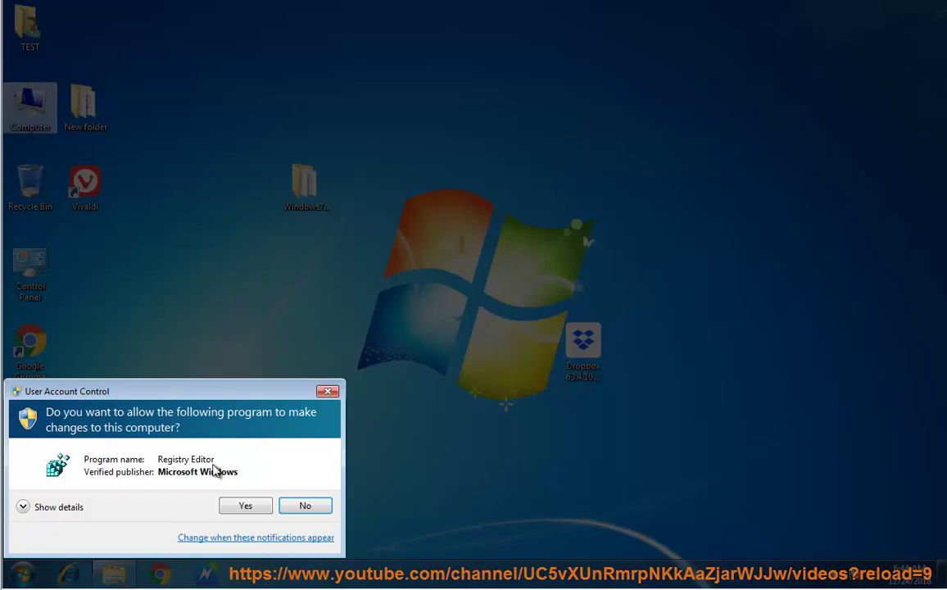
pyautogui.click(242, 506)
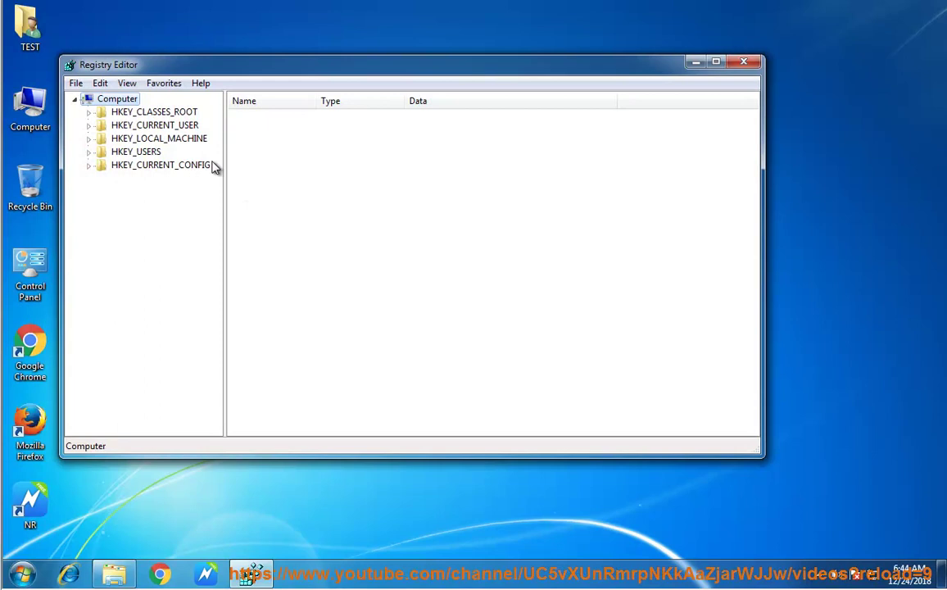
# - Search the registry's keys, values and data for DROPBOX
pyautogui.click(101, 85)
pyautogui.click(133, 204)
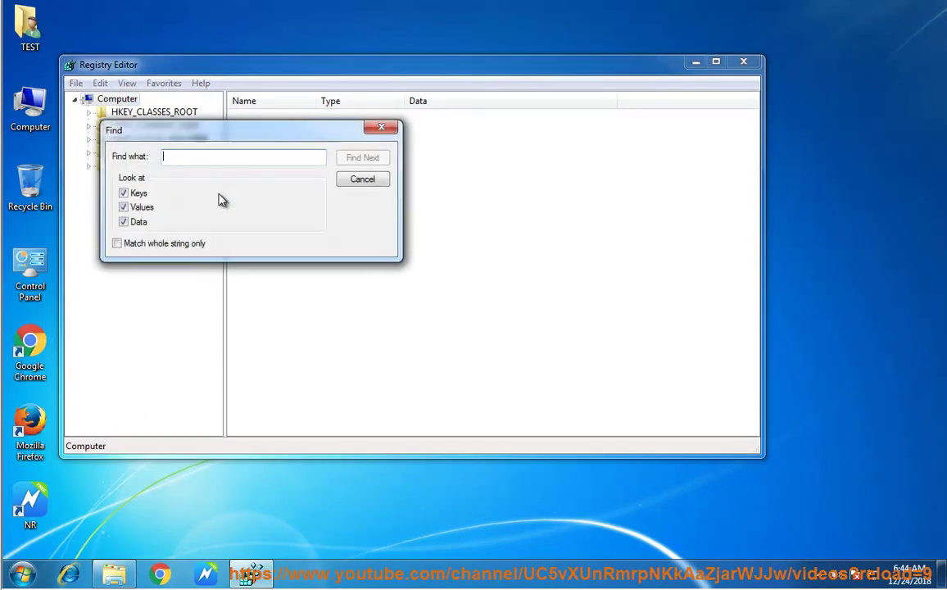
pyautogui.write('DROPBOX')
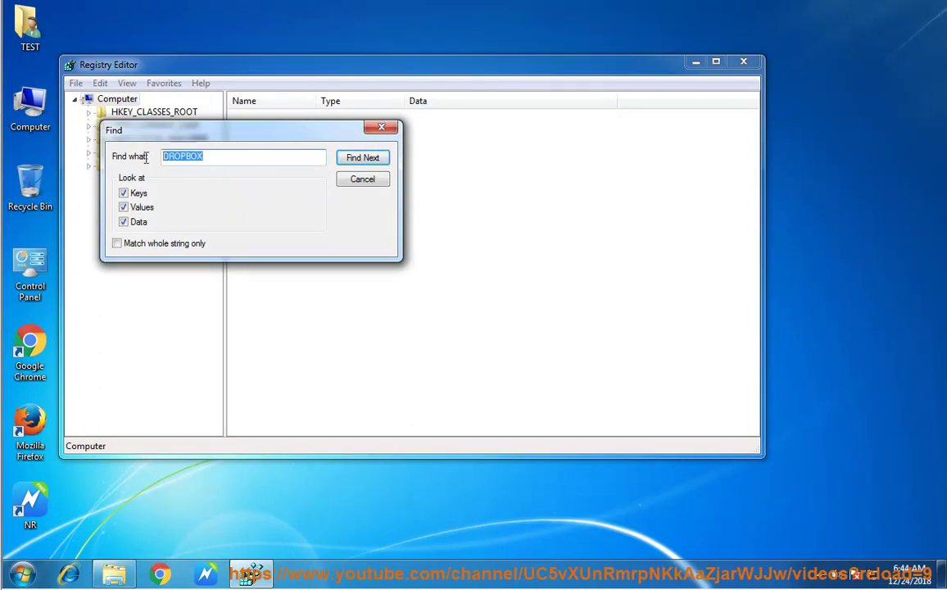
pyautogui.click(360, 159)
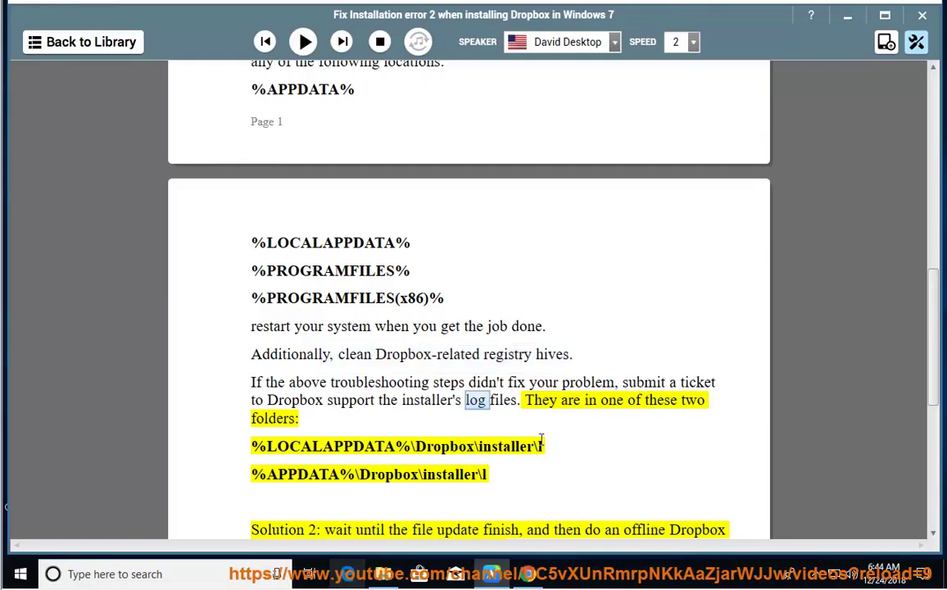
# - Copy the %LOCALAPPDATA%\Dropbox\installer\l path from the guide, try to open it in the file explorer, and return to the guide
pyautogui.moveTo(540, 441); pyautogui.dragTo(219, 450)
pyautogui.rightClick(270, 445)
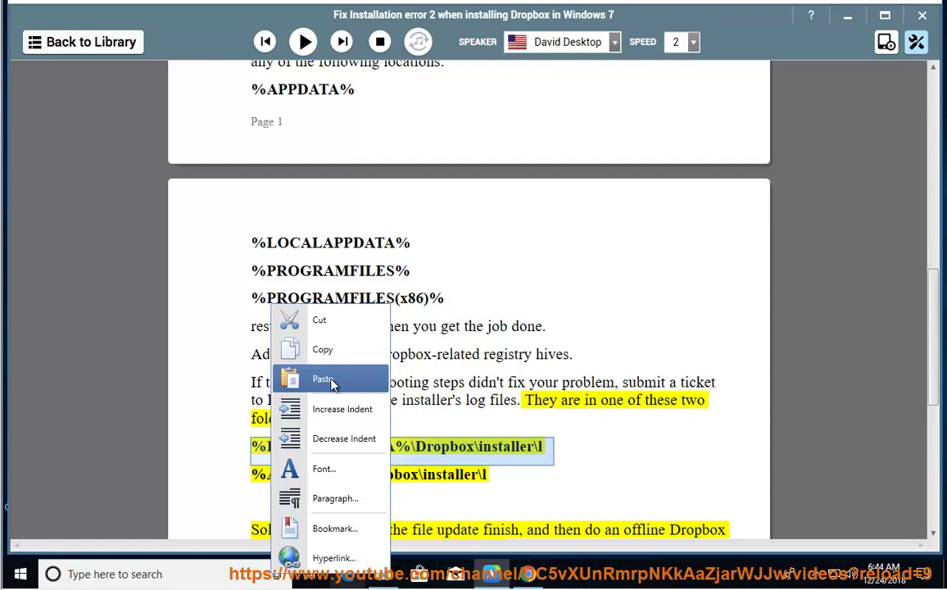
pyautogui.click(332, 351)
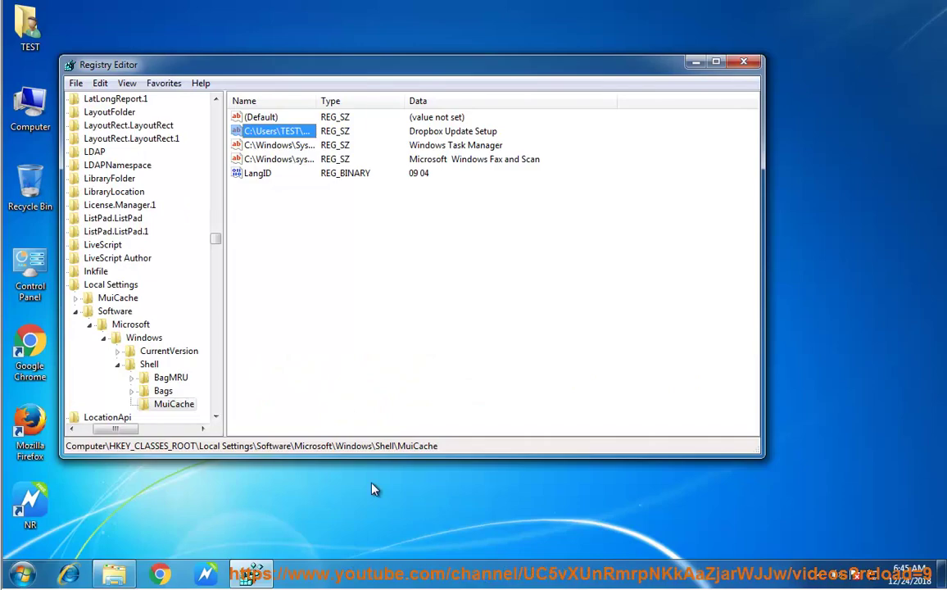
pyautogui.click(114, 573)
pyautogui.click(612, 161)
pyautogui.rightClick(607, 163)
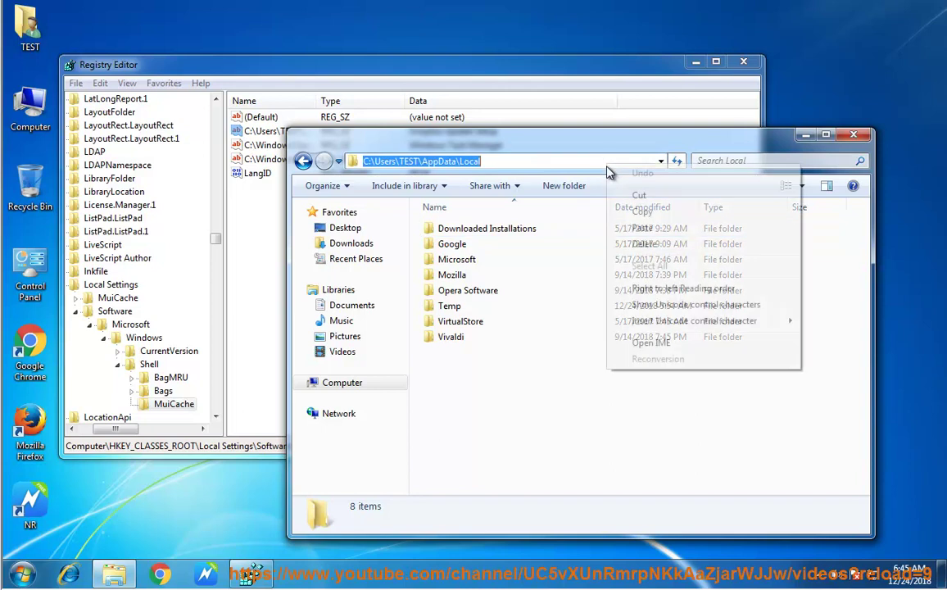
pyautogui.click(643, 230)
pyautogui.press('Return')
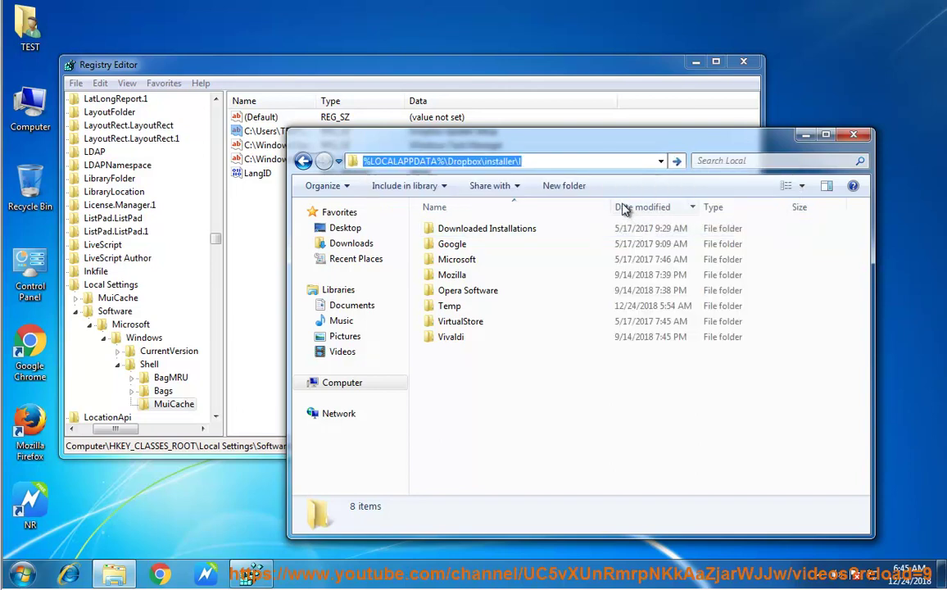
pyautogui.click(647, 290)
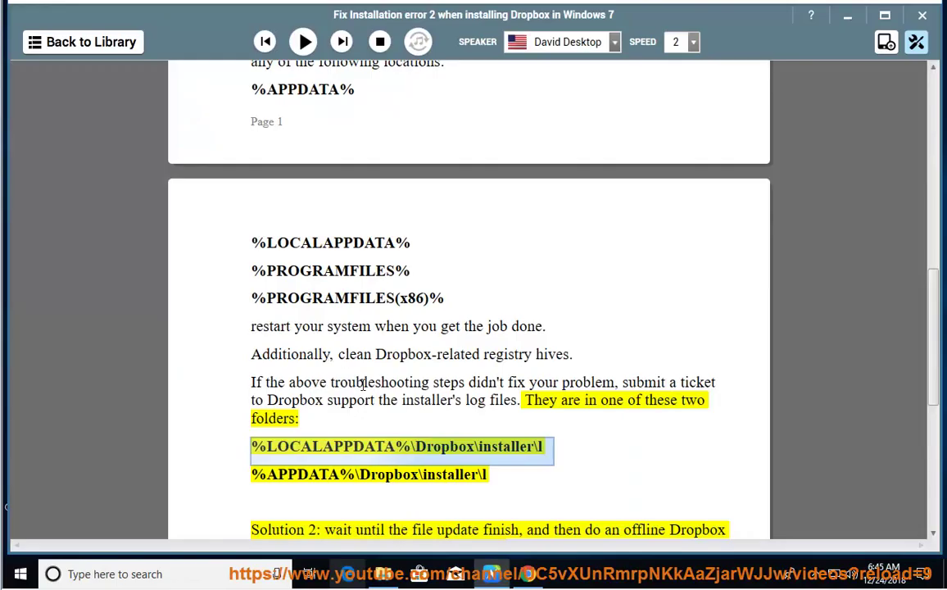
pyautogui.click(364, 382)
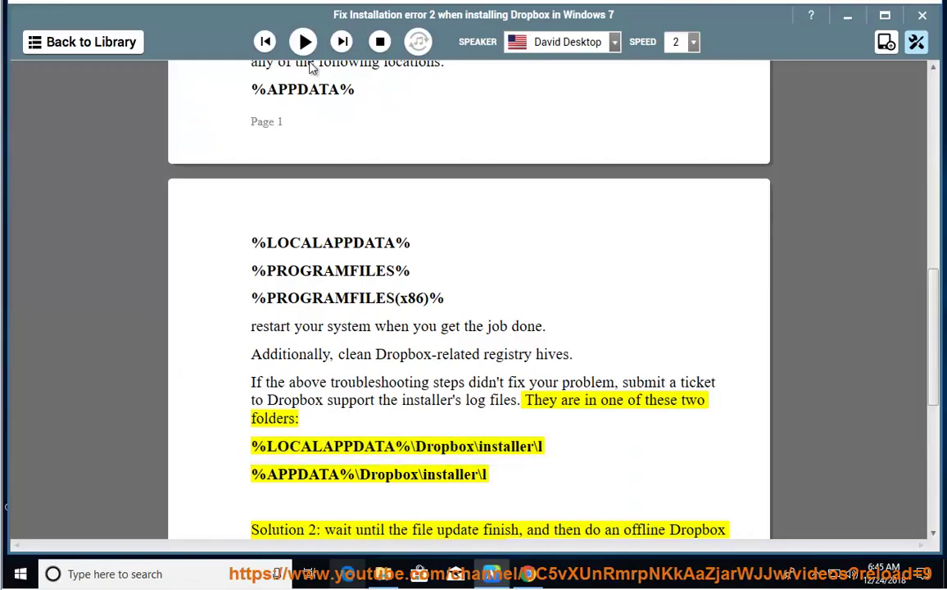
# - Resume the guide's narration to hear Solutions 2 and 3, and pause it at the start of Solution 4
pyautogui.click(303, 42)
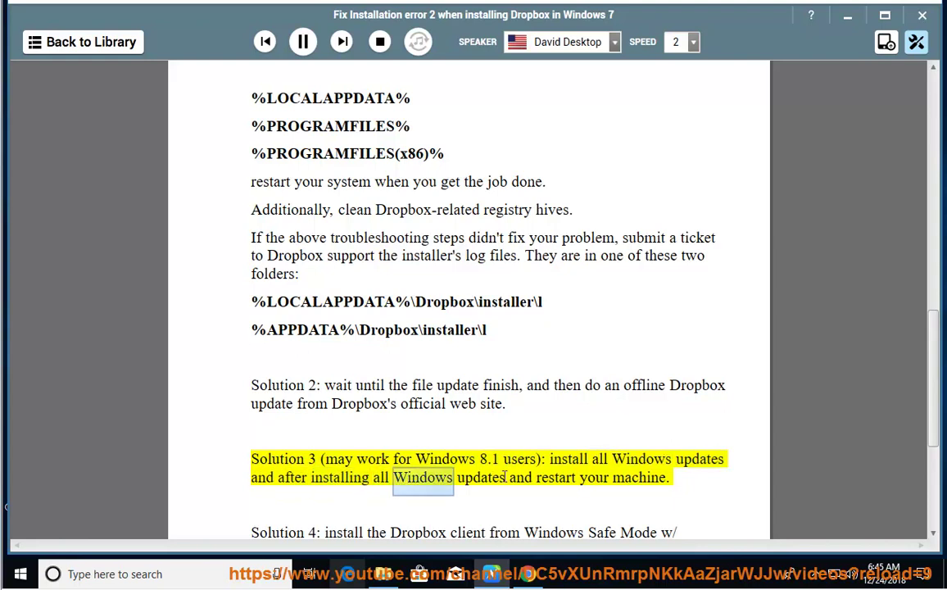
pyautogui.click(302, 45)
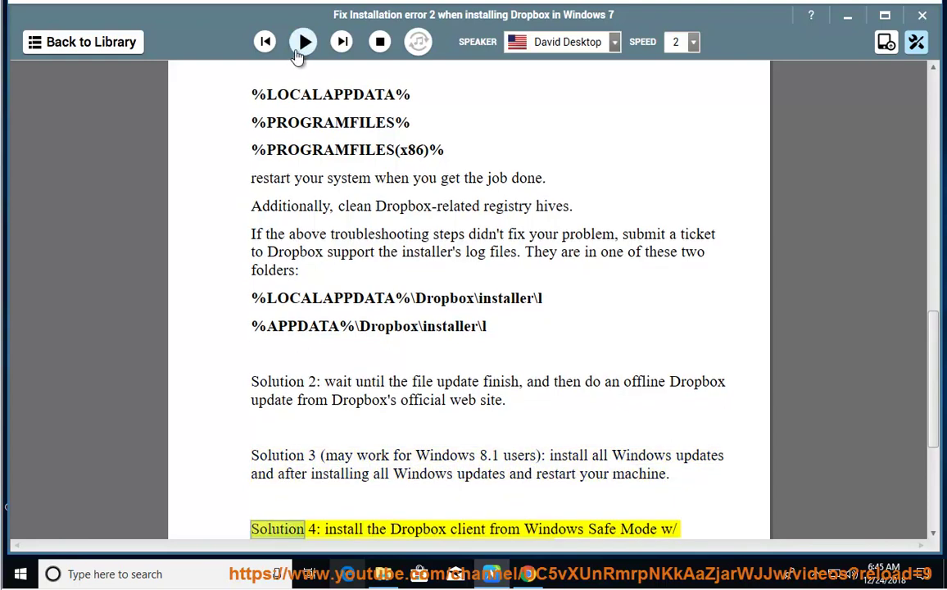
# - Switch to the Windows 7 desktop, open Control Panel's System and Security section, and check for updates in Windows Update
pyautogui.click(688, 457)
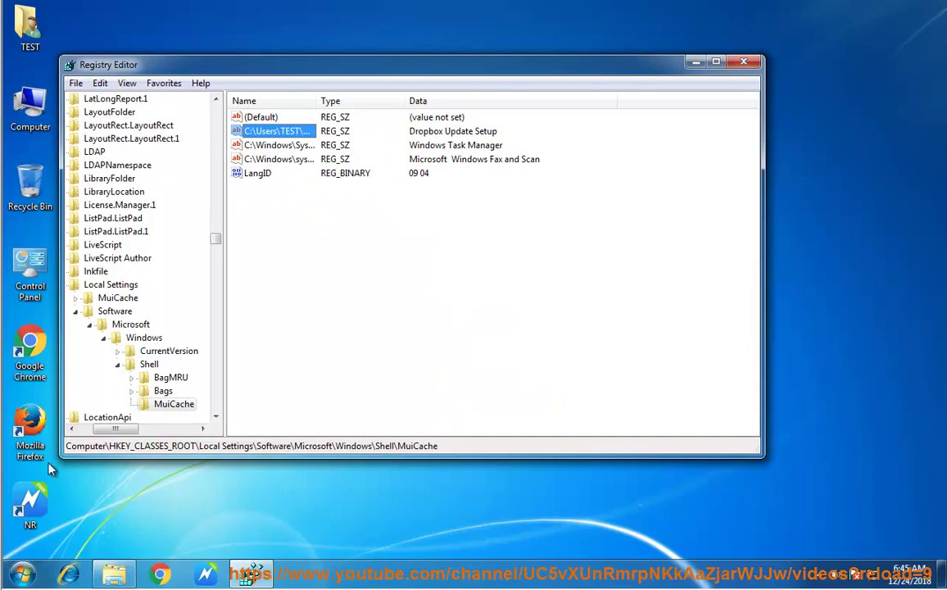
pyautogui.click(22, 573)
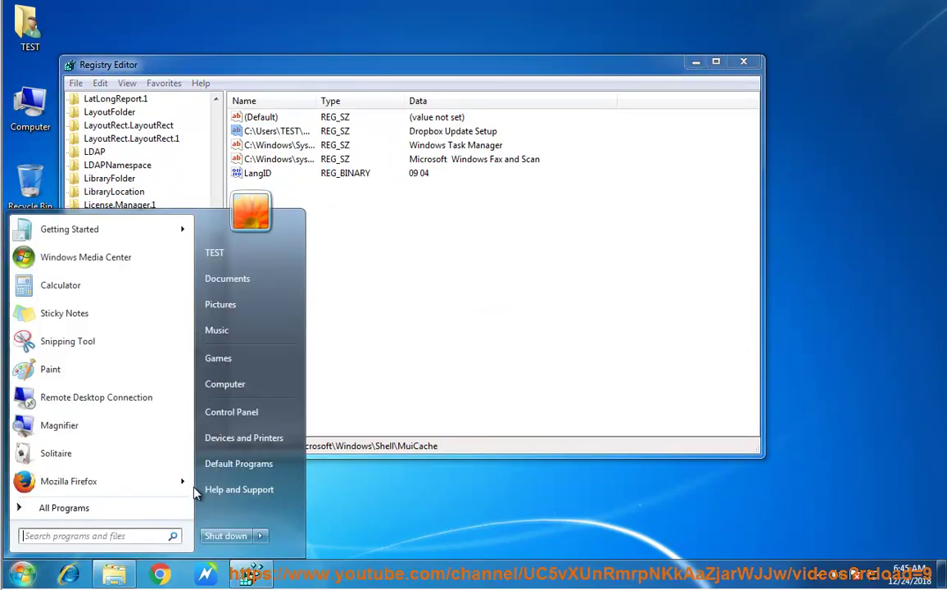
pyautogui.click(254, 414)
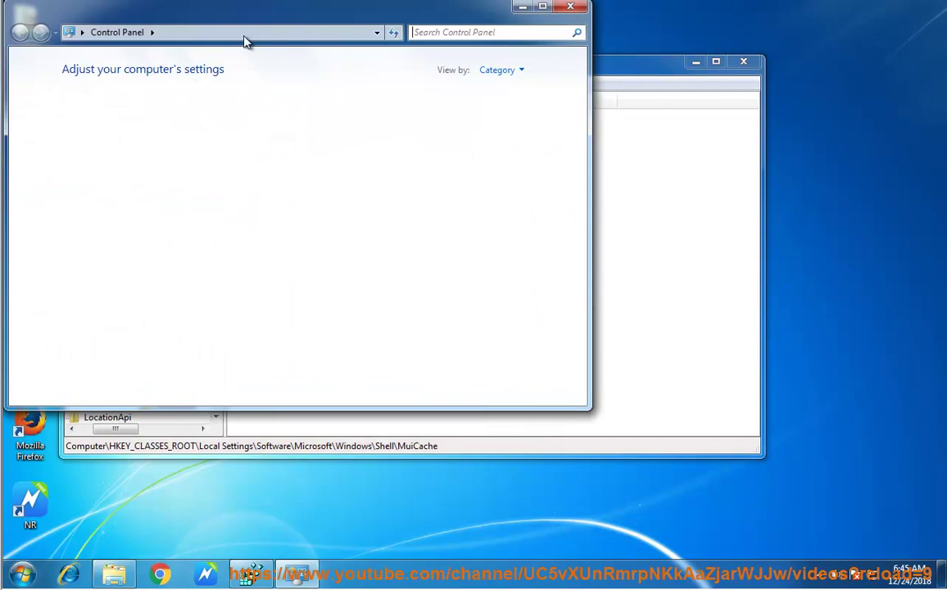
pyautogui.moveTo(254, 17); pyautogui.dragTo(475, 116)
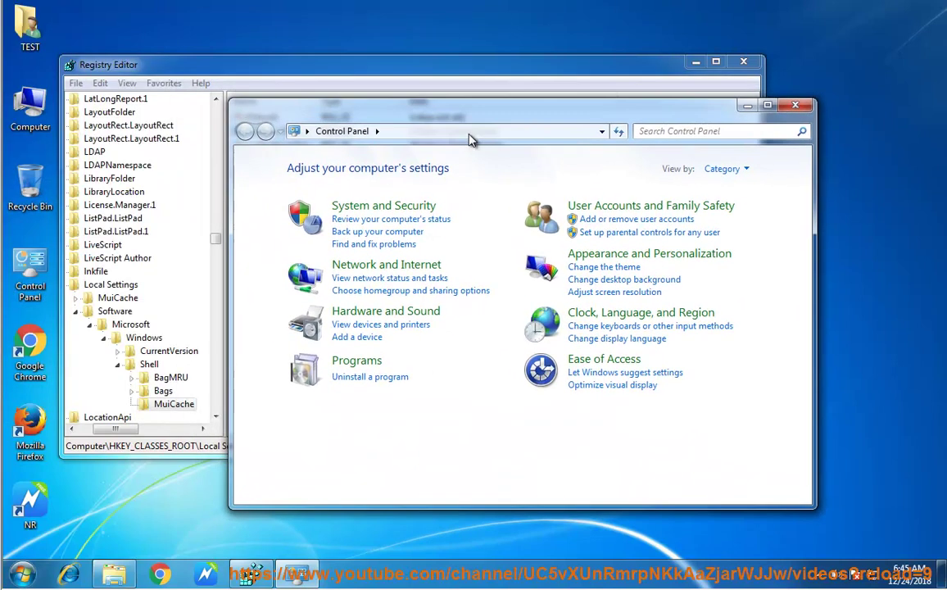
pyautogui.click(412, 210)
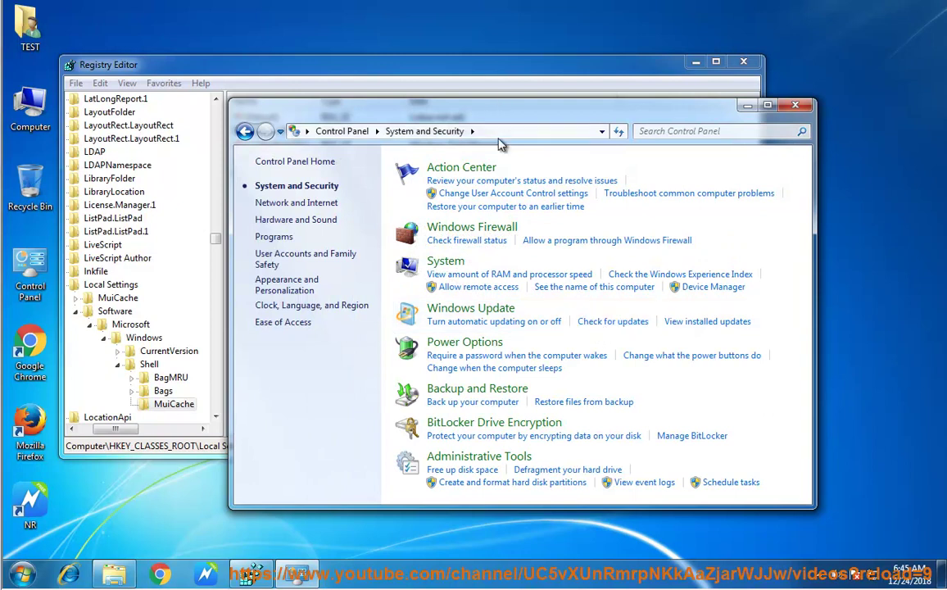
pyautogui.click(452, 131)
pyautogui.click(613, 322)
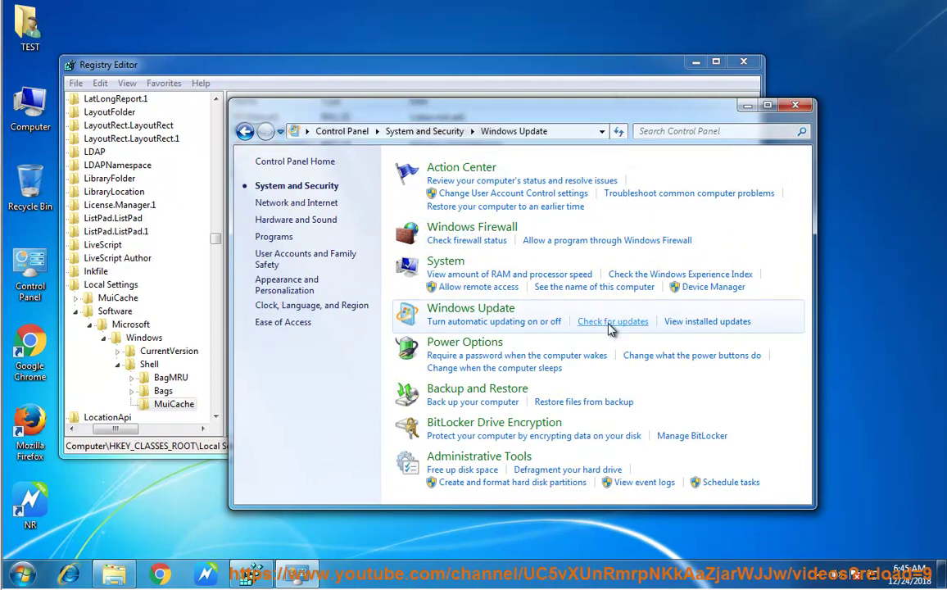
pyautogui.click(727, 295)
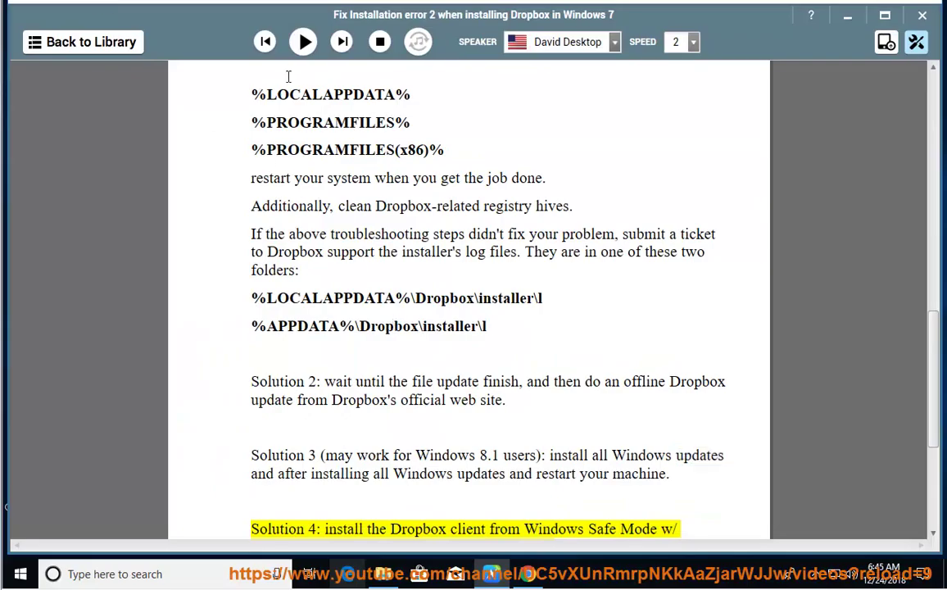
# - Return to the guide and resume its narration from Solution 4 on installing Dropbox in Safe Mode with Networking
pyautogui.click(303, 42)
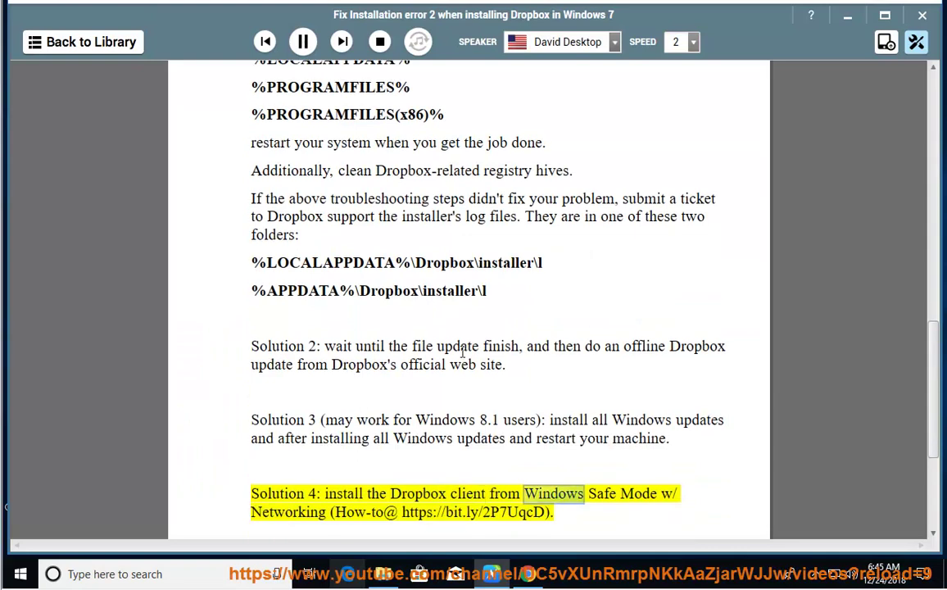